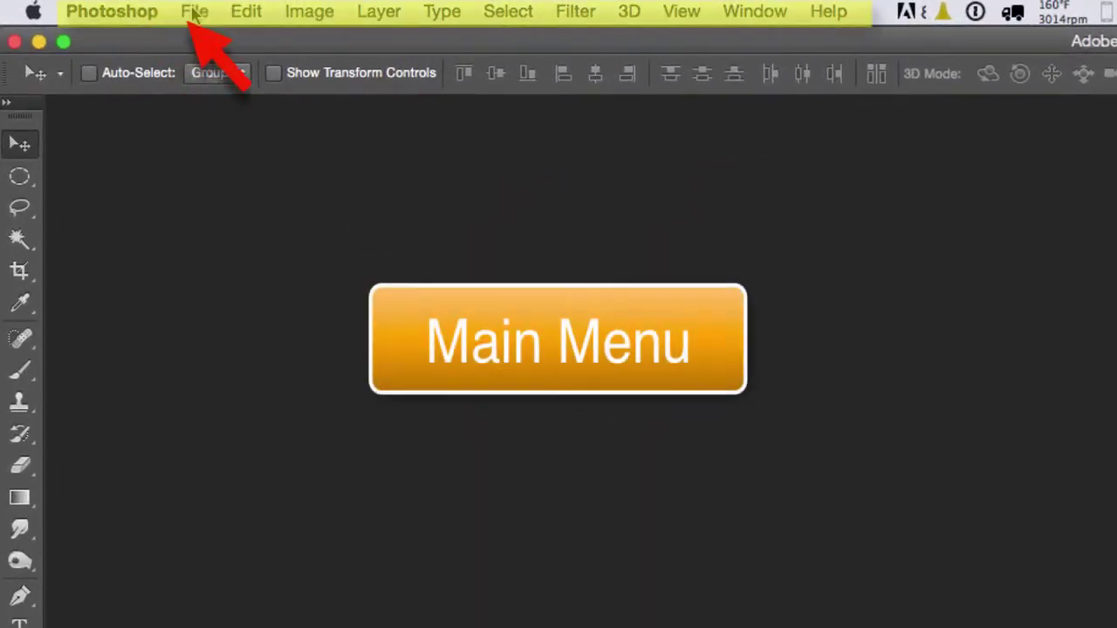
Browse the File menu, including its Open Recent and Import submenus
click(193, 12)
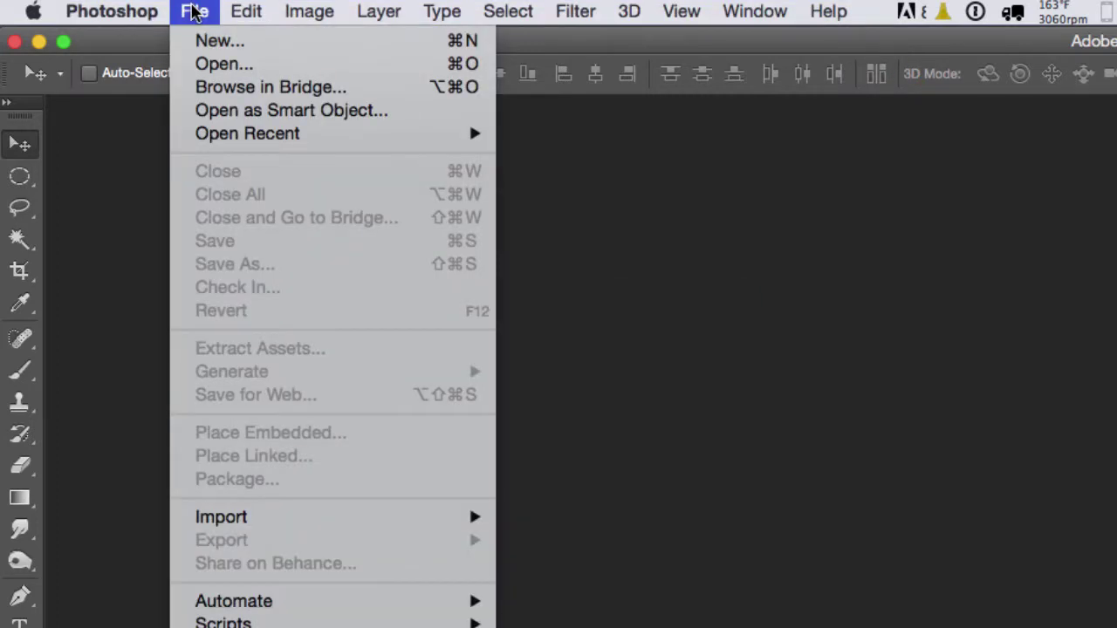
mouse_move(240, 13)
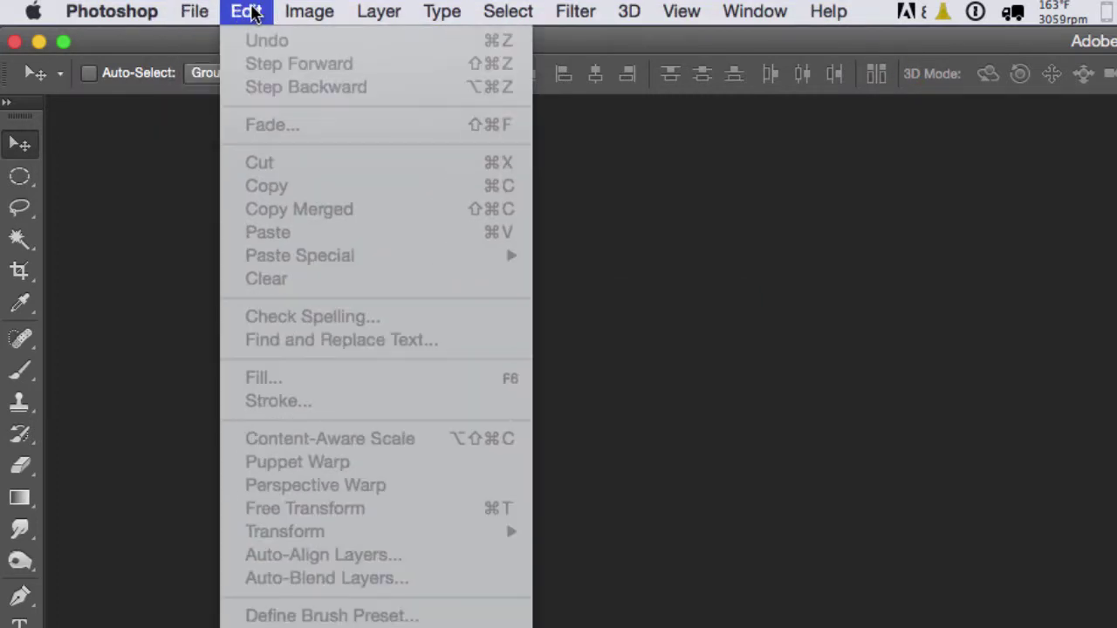
mouse_move(290, 17)
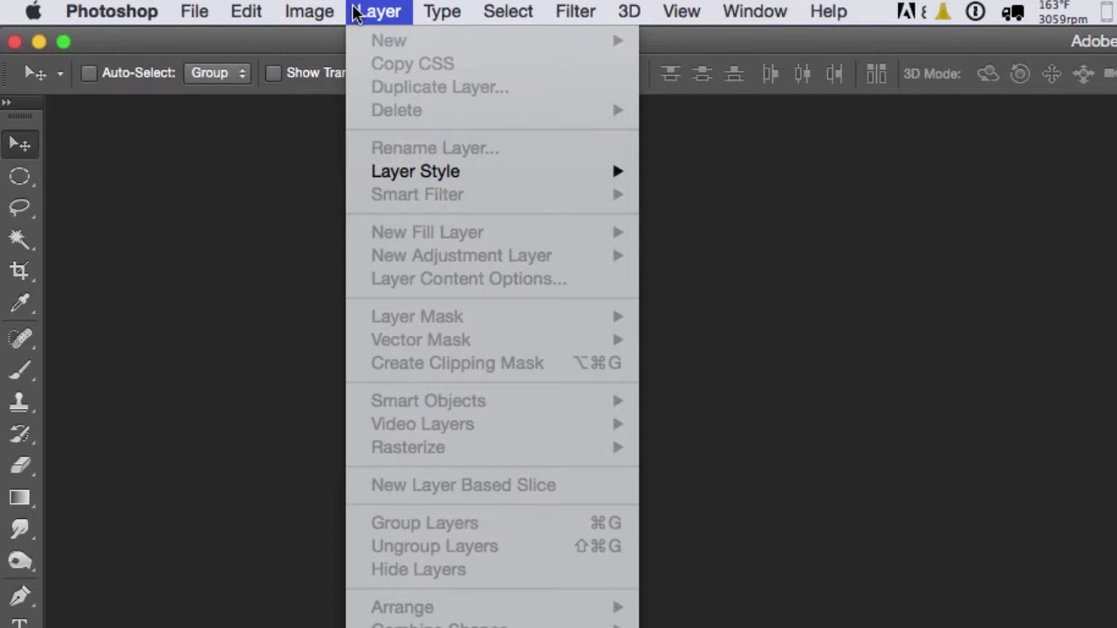
click(441, 13)
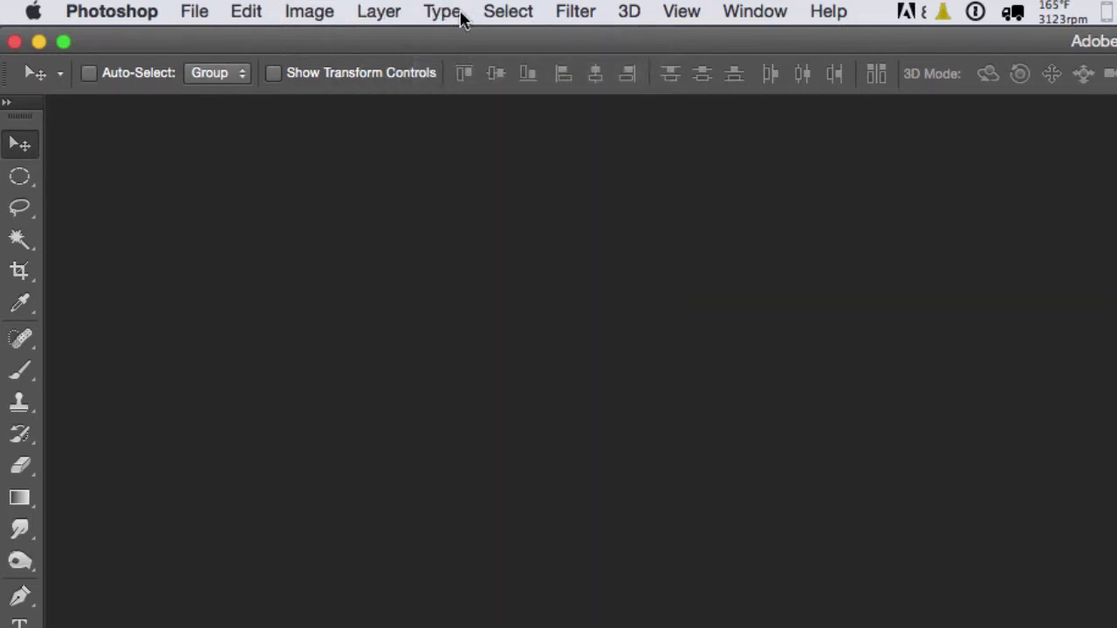
click(195, 12)
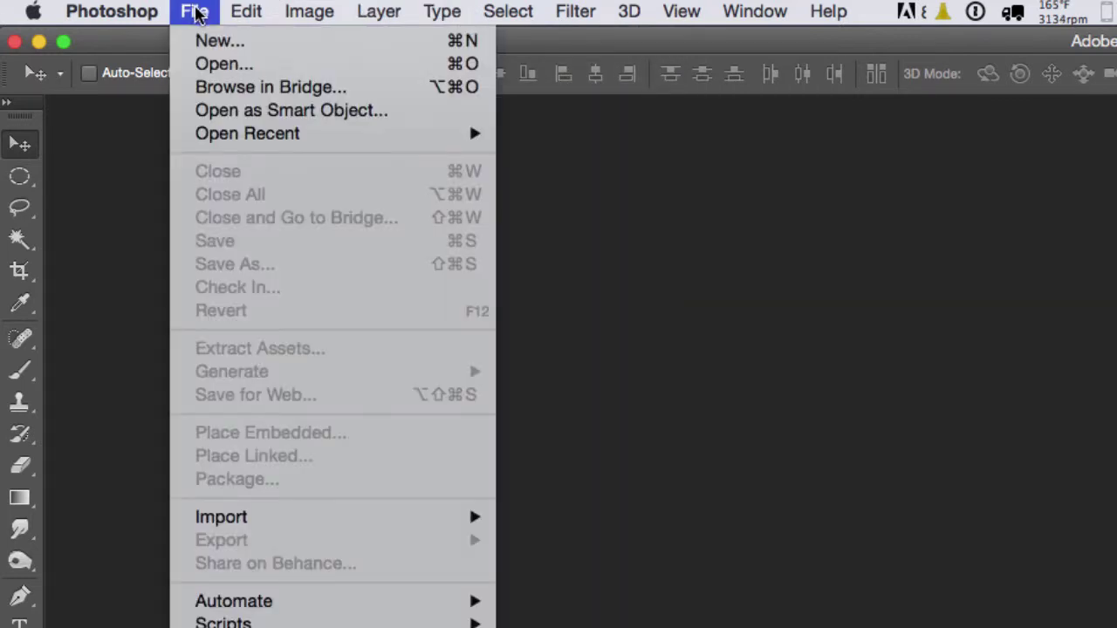
mouse_move(256, 135)
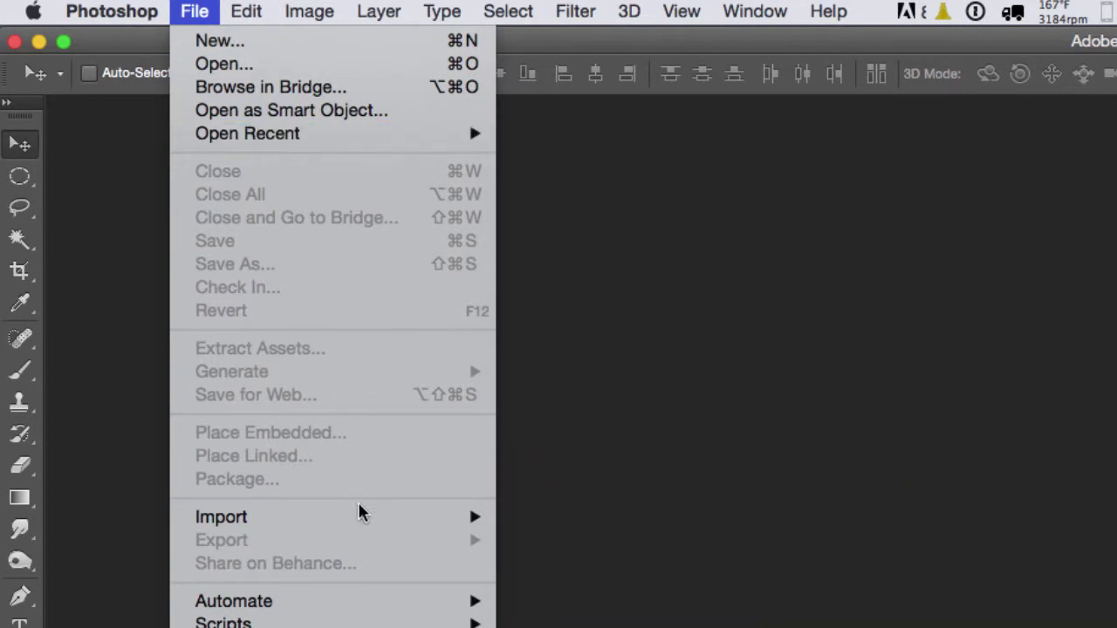
mouse_move(391, 517)
click(244, 15)
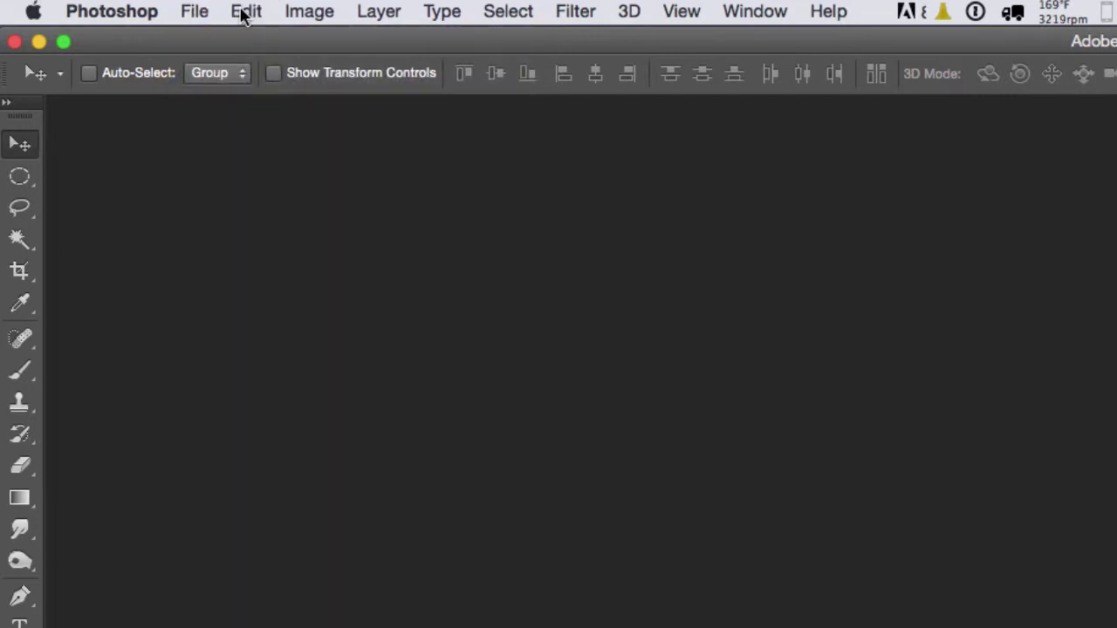
Look through the Edit menu, then leave the Image menu open showing Image Size and Auto Tone
click(247, 12)
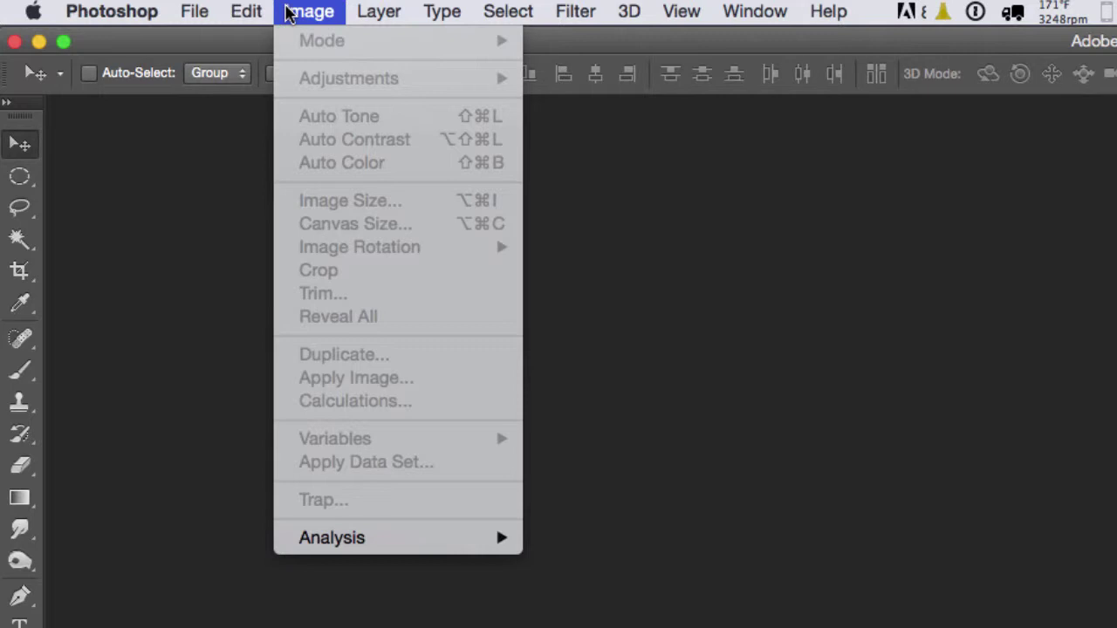
click(292, 13)
click(310, 12)
Detach the Layers panel group into a floating group near the top of the workspace
click(194, 12)
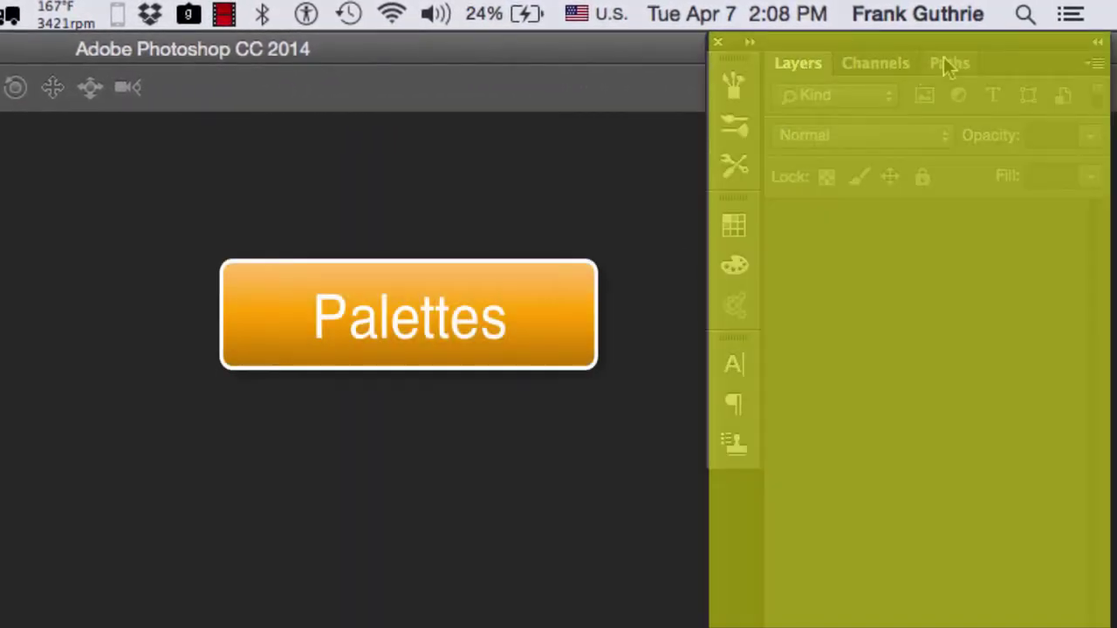
drag(956, 41, 366, 199)
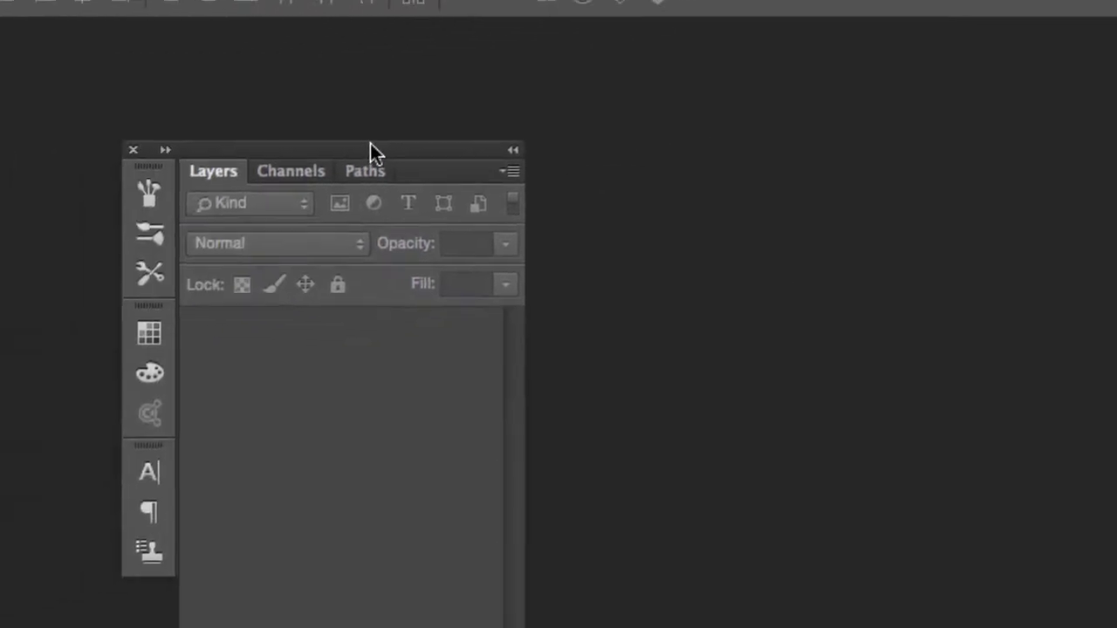
drag(370, 144, 551, 42)
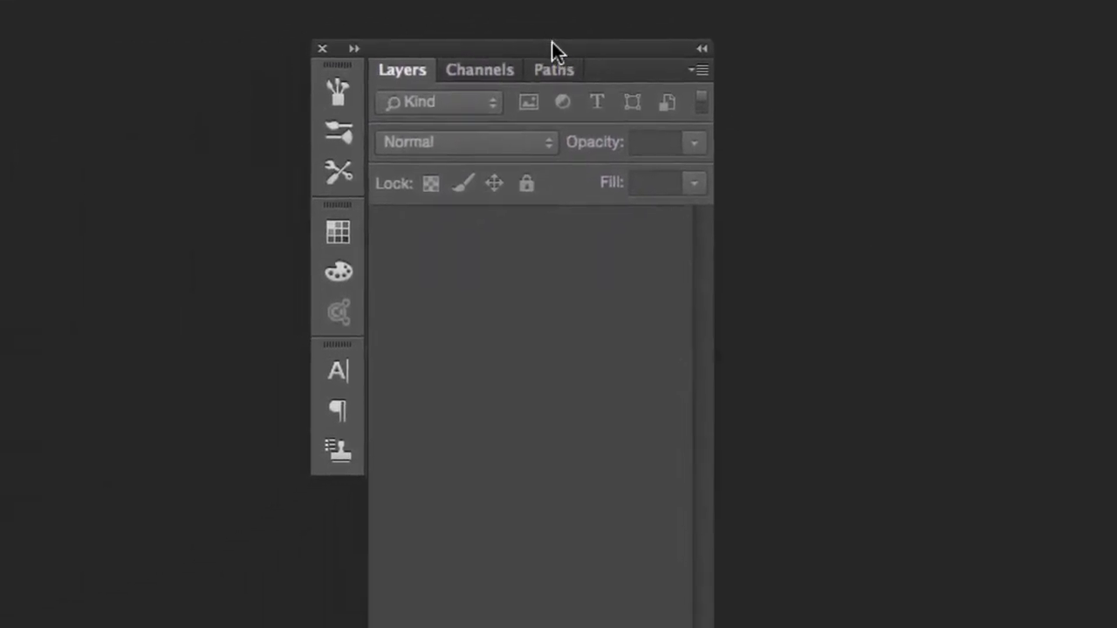
Preview the Brush, Brush Presets, Tool Presets, Swatches and Color panels
click(340, 92)
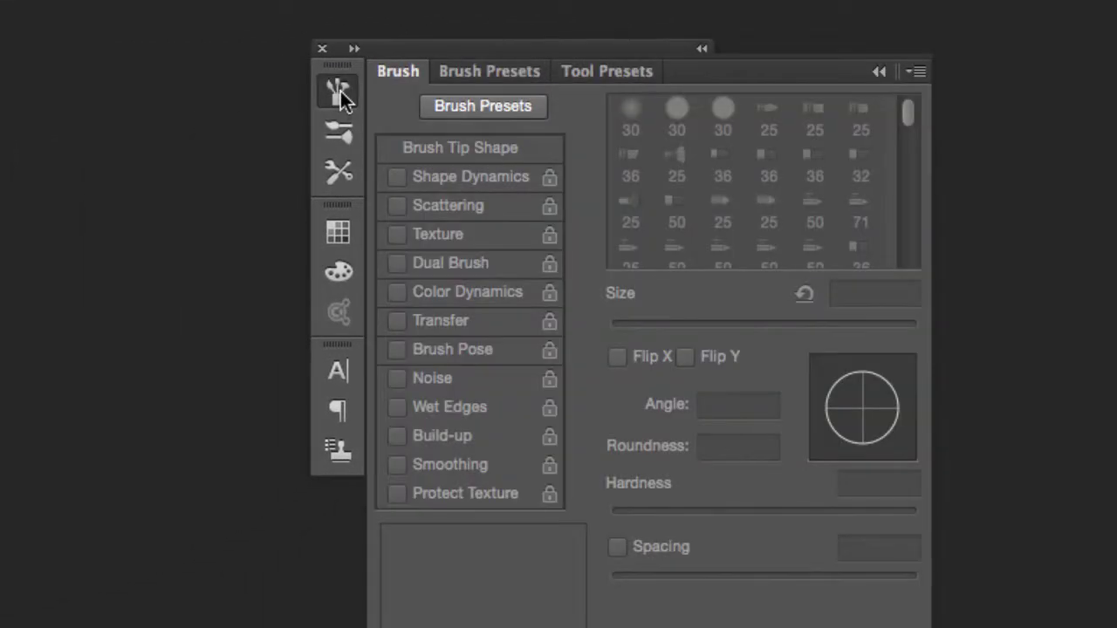
click(341, 132)
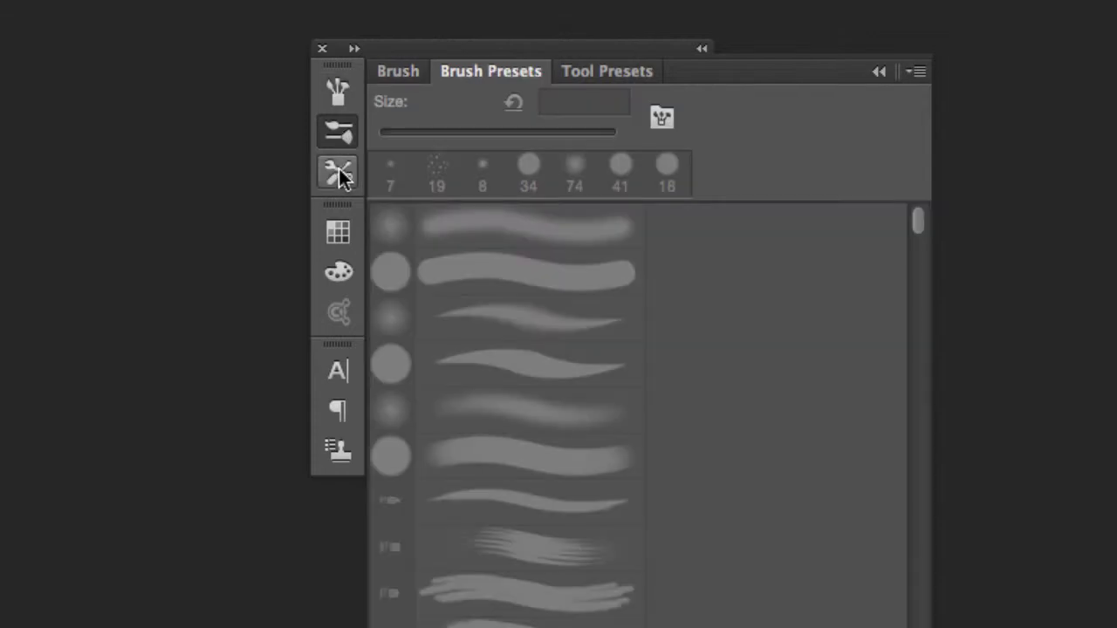
click(340, 173)
click(339, 232)
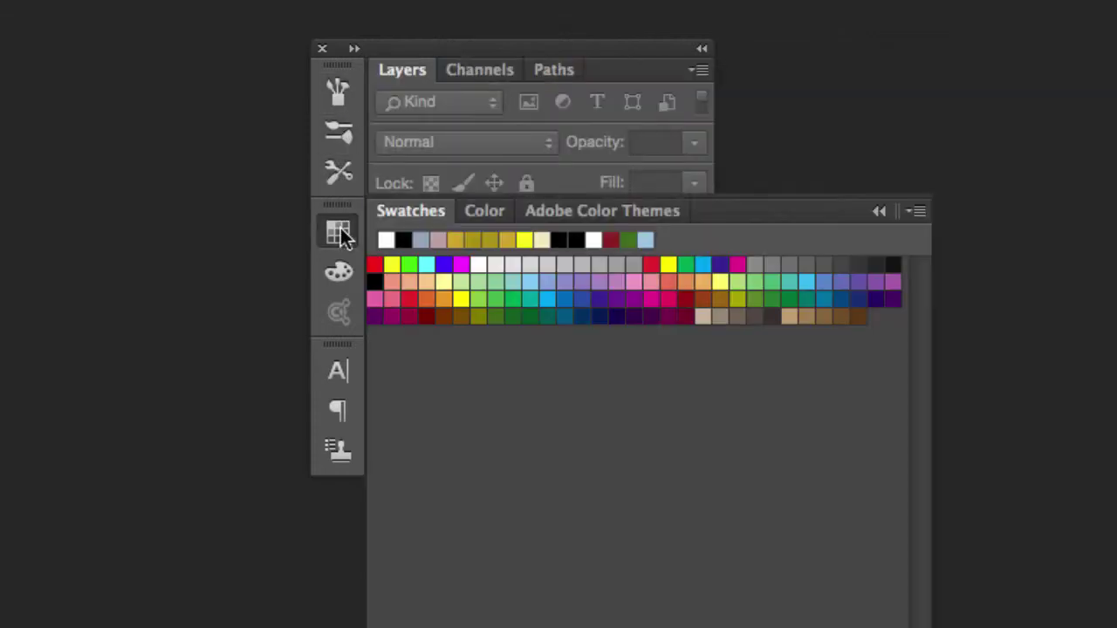
click(341, 269)
Preview the Color Themes, Character and Paragraph panels, then dock the Layers group back on the right
click(340, 313)
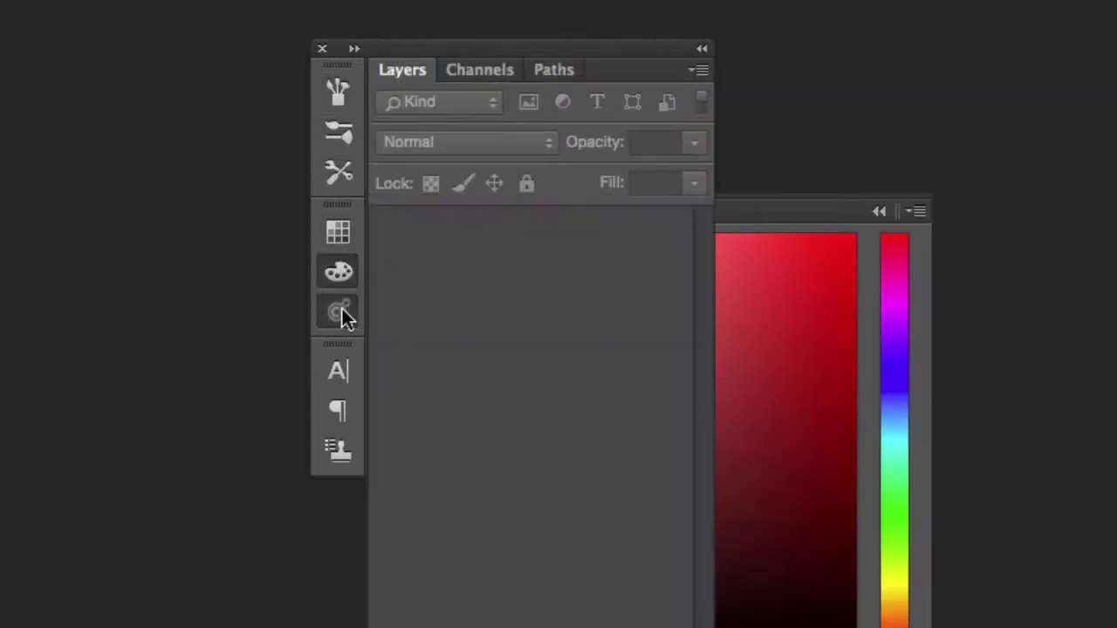
click(339, 370)
click(339, 410)
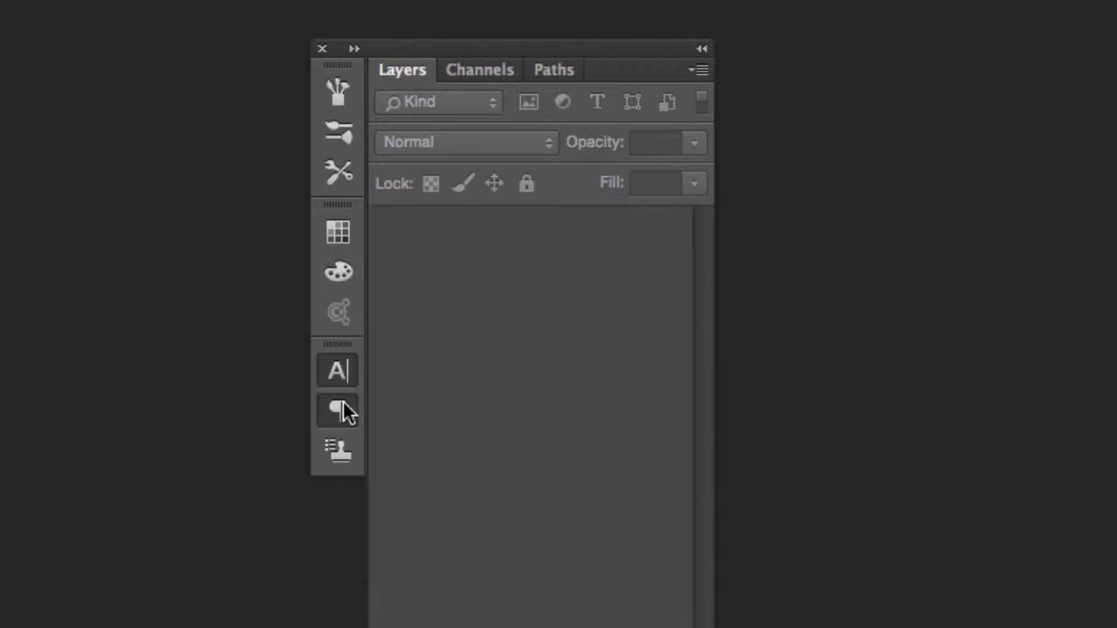
click(556, 40)
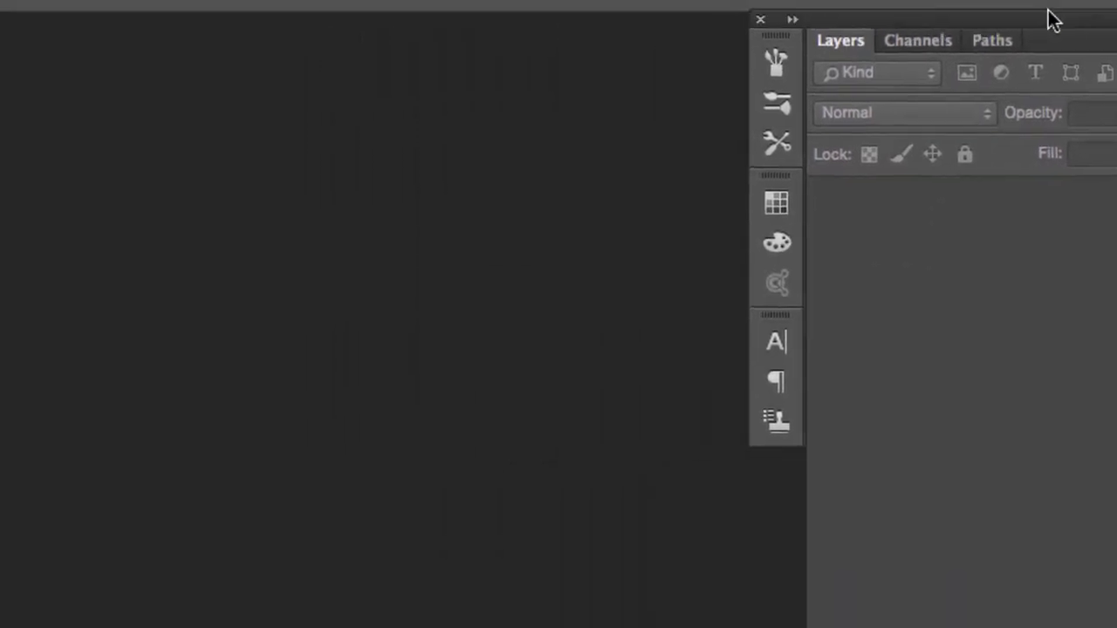
drag(901, 52, 952, 49)
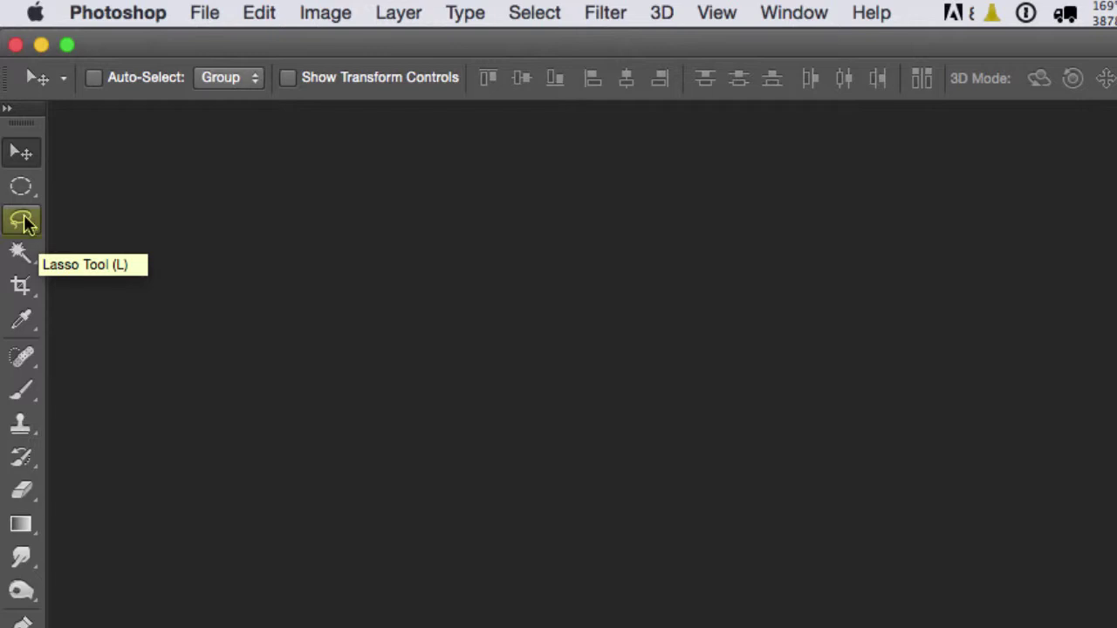
Show the Lasso flyout listing Lasso, Polygonal Lasso and Magnetic Lasso
ctrl+click(24, 223)
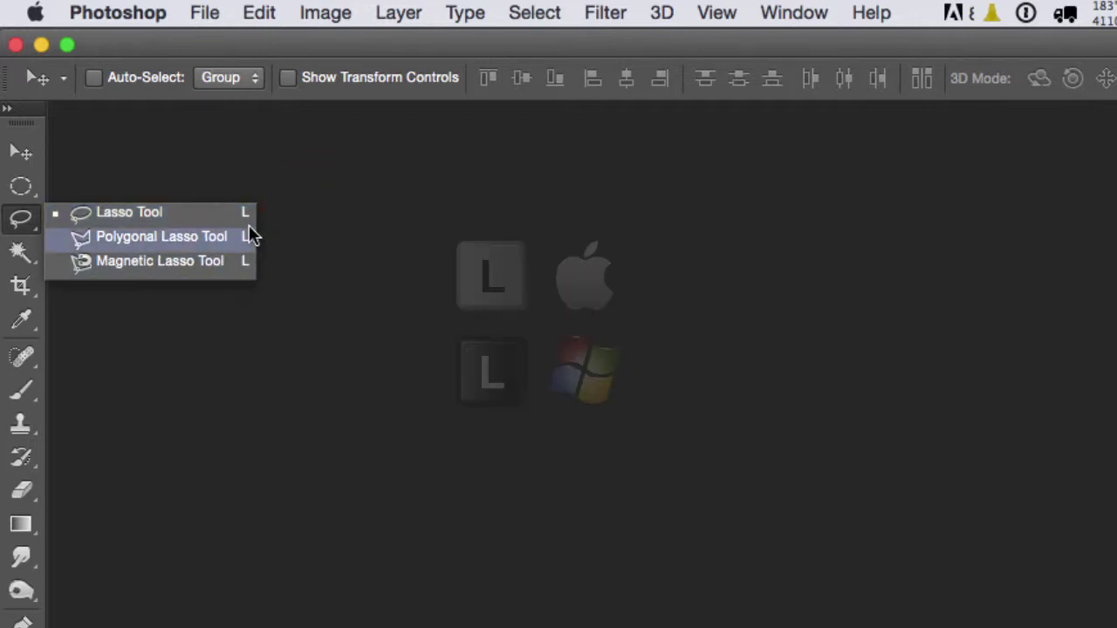
Choose the Lasso Tool, then view the File menu and close it without choosing anything
click(248, 213)
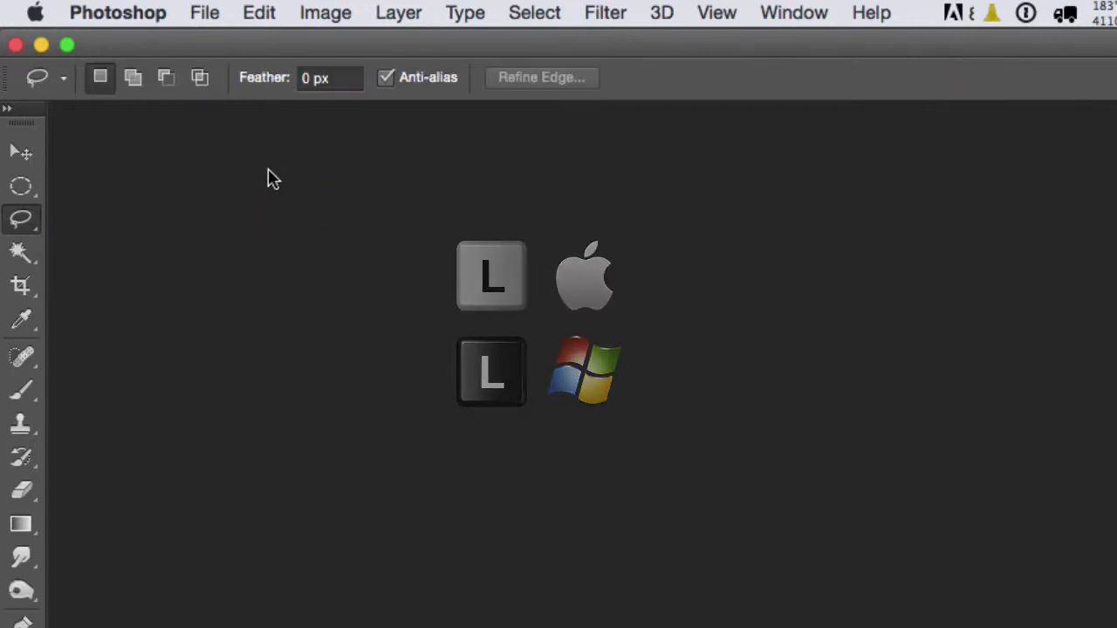
click(206, 12)
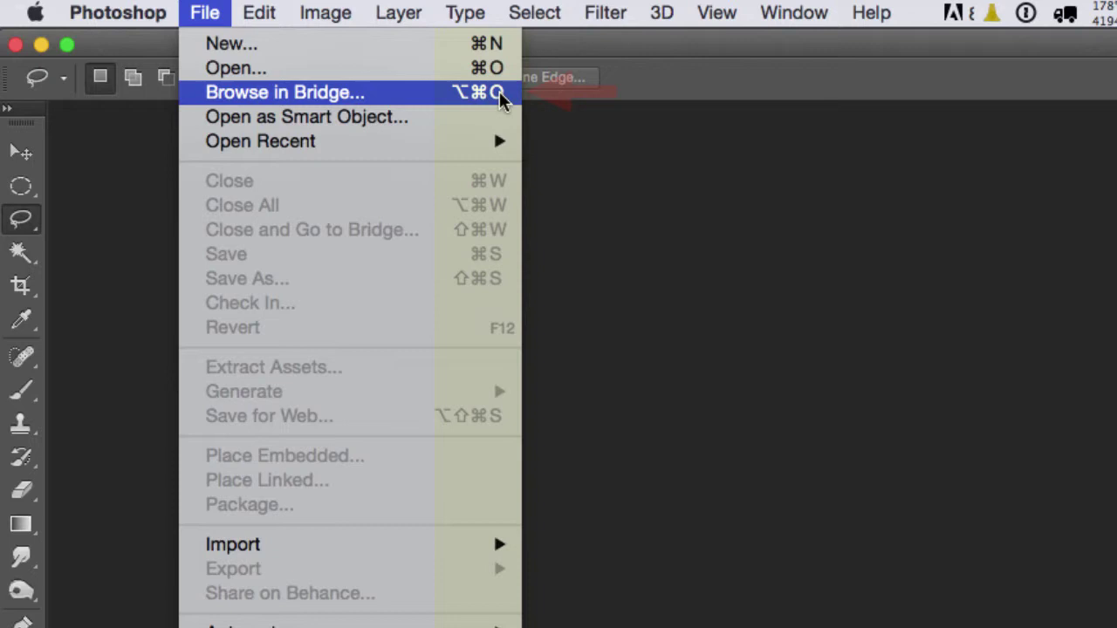
click(214, 8)
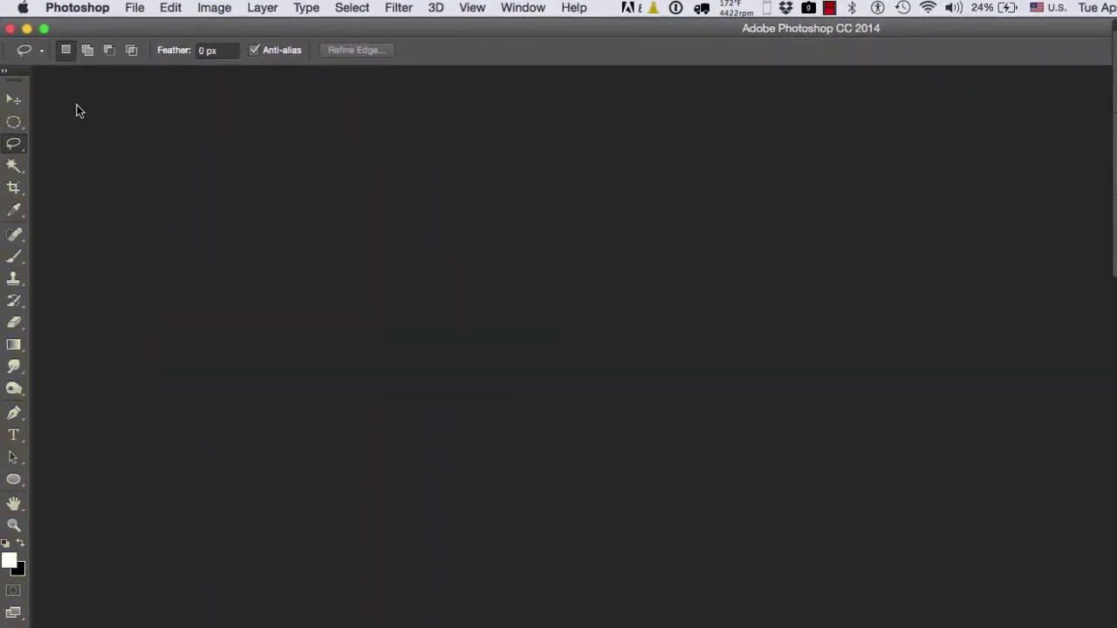
Activate the Move, Elliptical Marquee, Lasso, Magic Wand and Crop tools in turn, checking their options
click(20, 101)
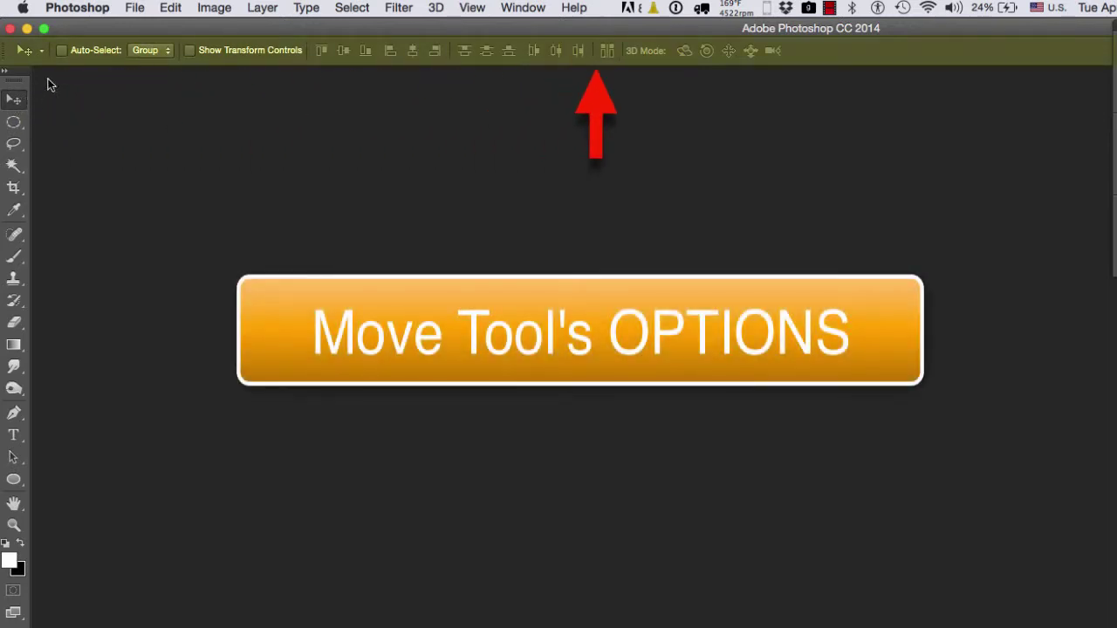
click(15, 122)
right_click(18, 126)
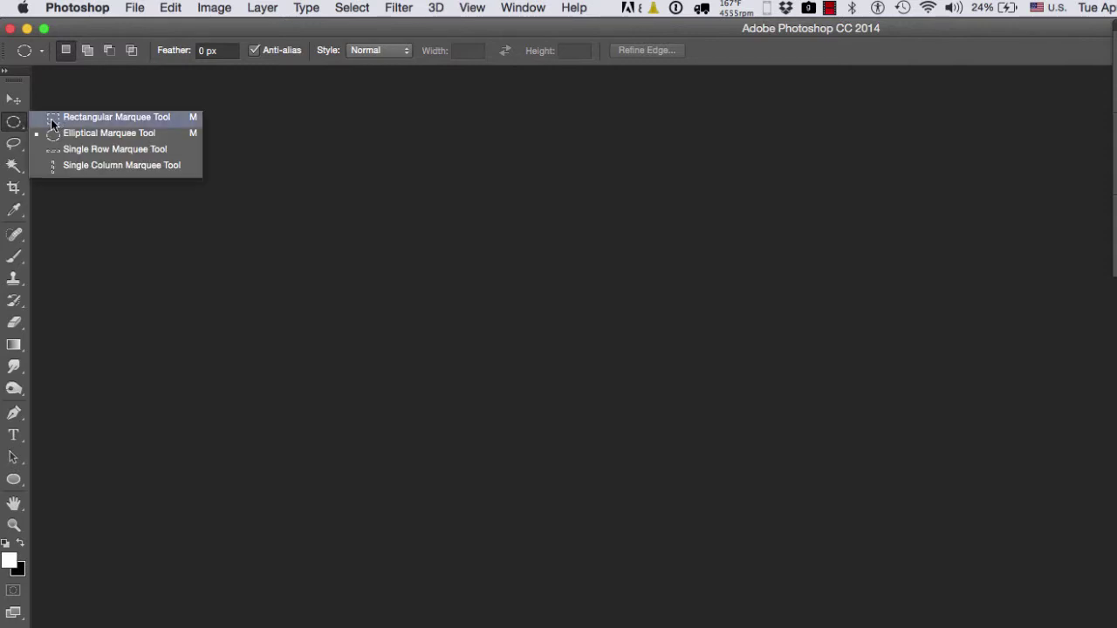
click(14, 124)
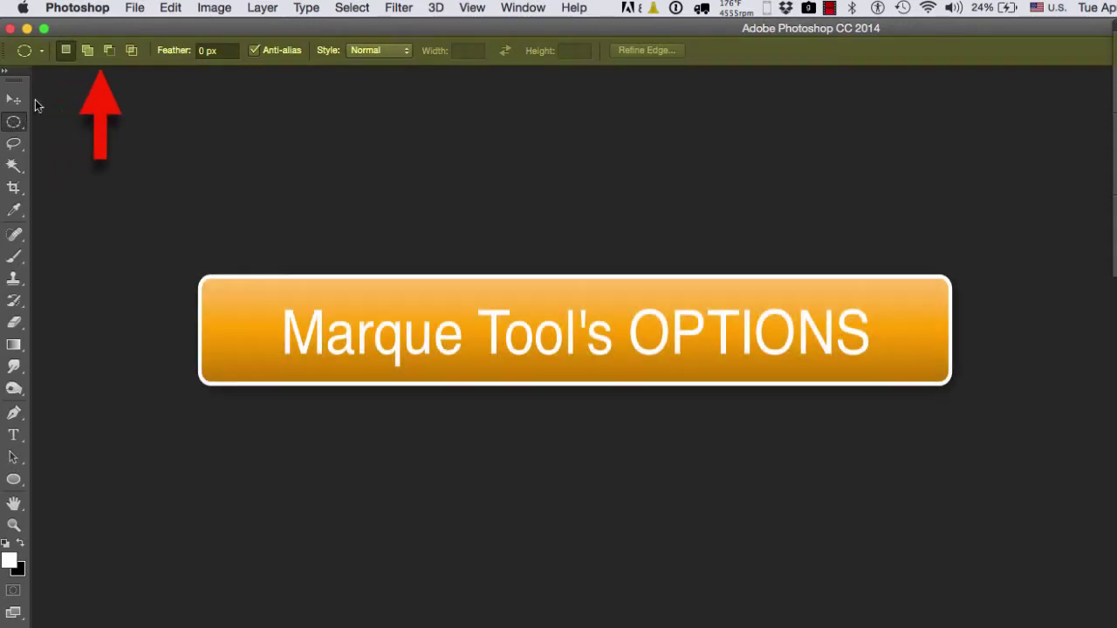
click(17, 149)
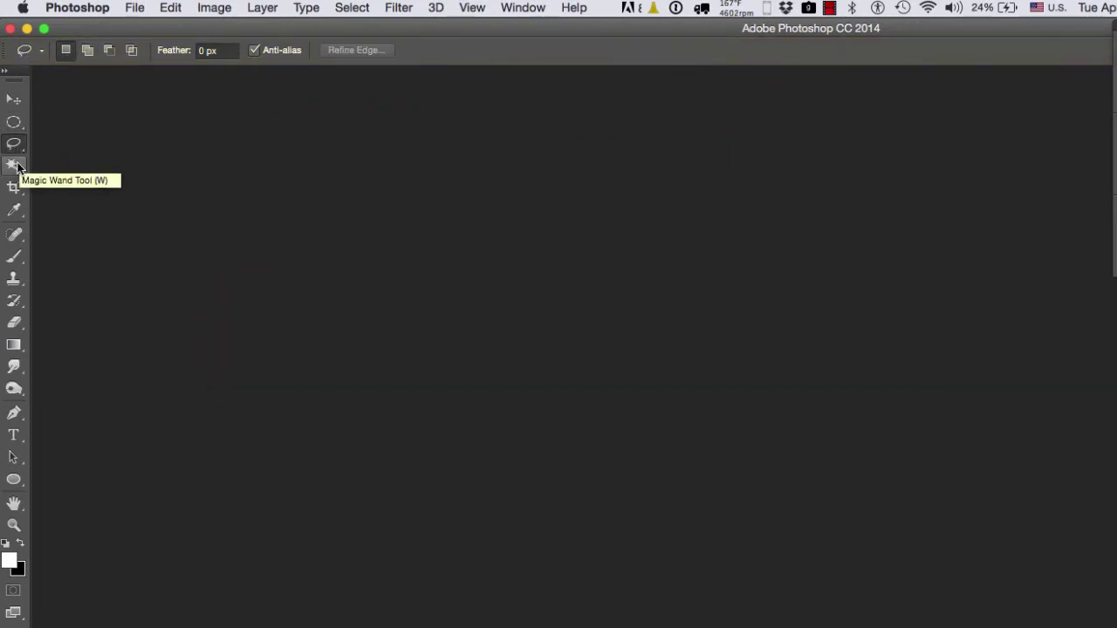
click(14, 165)
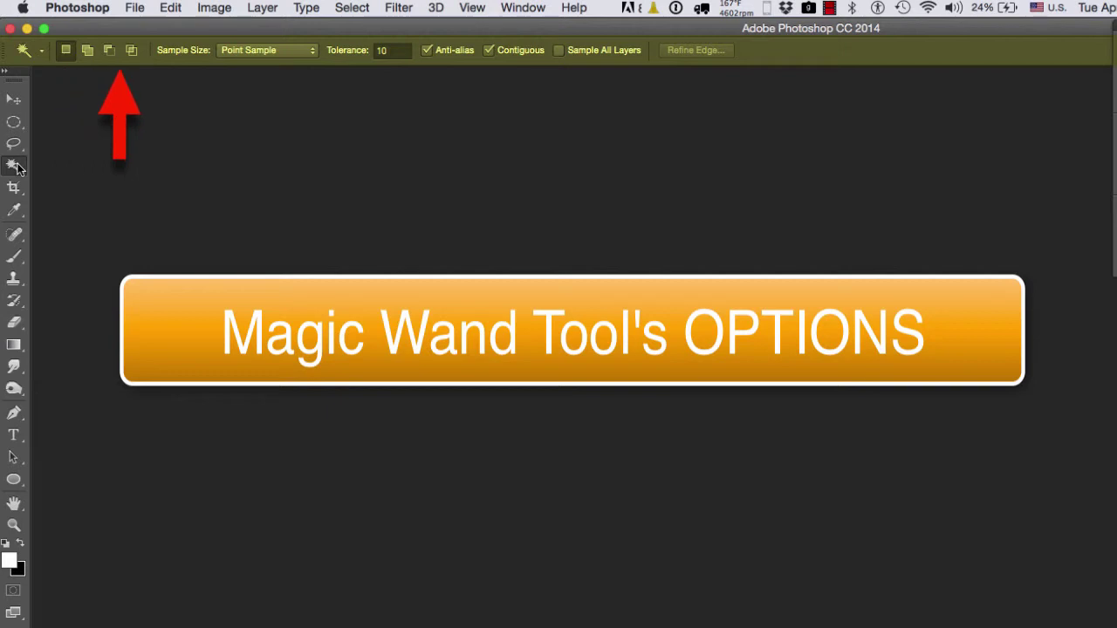
click(14, 189)
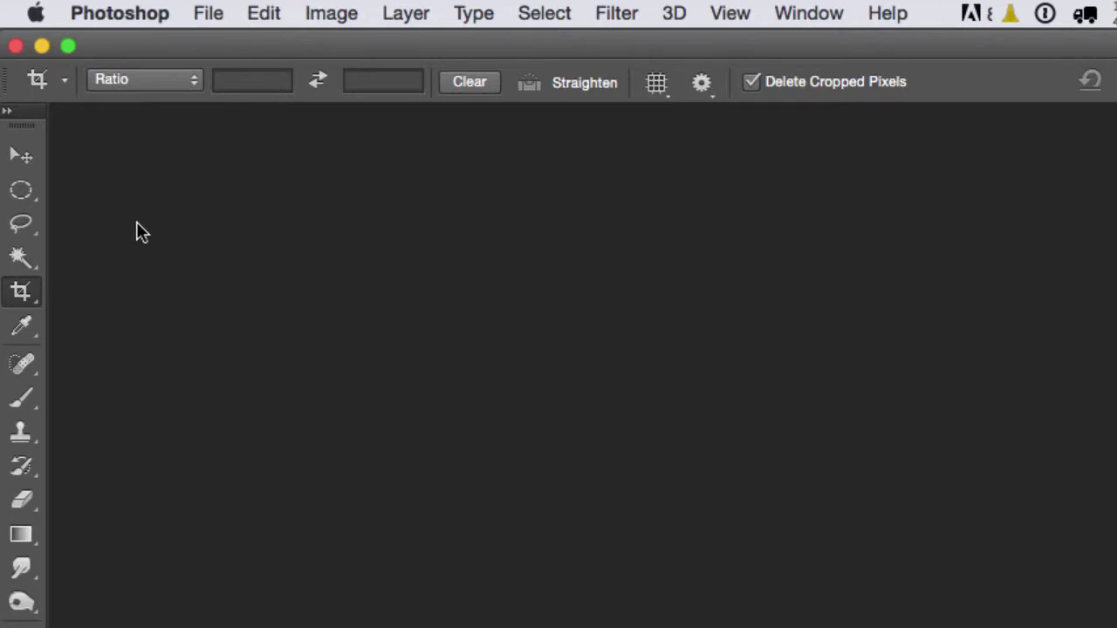
Select the Elliptical Marquee with M, view its flyout, then cycle to Rectangular Marquee with Shift+M
key(m)
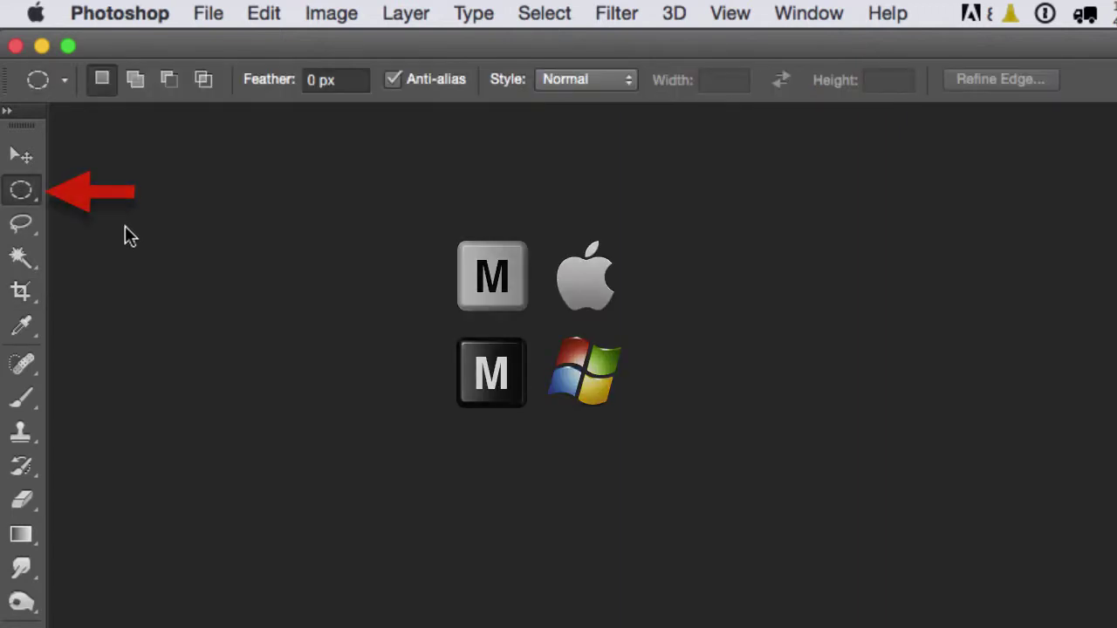
right_click(36, 188)
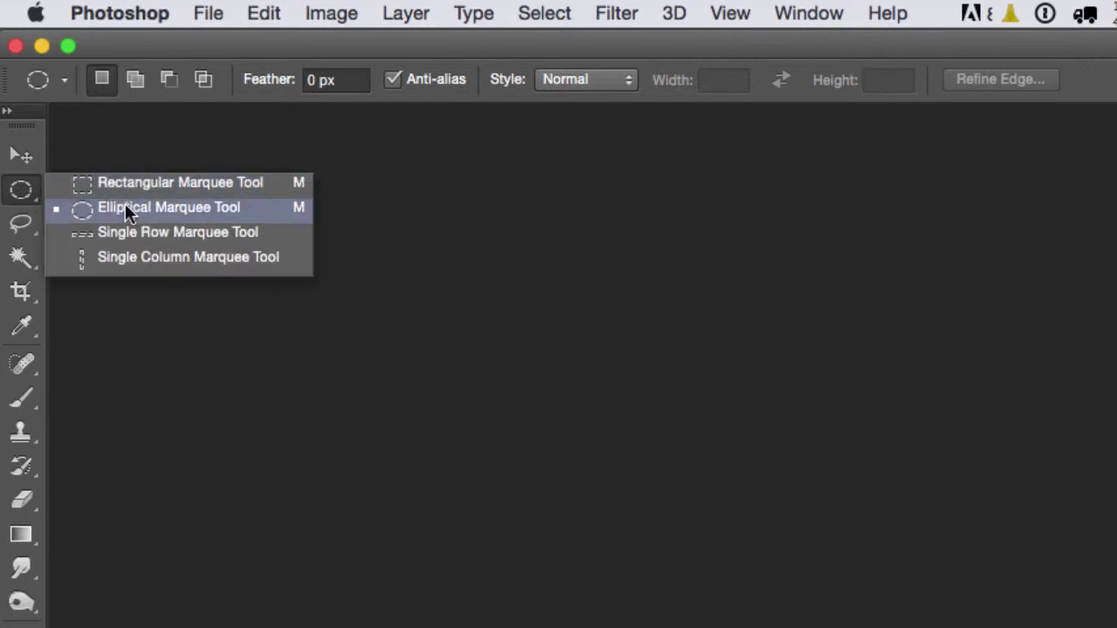
key(h)
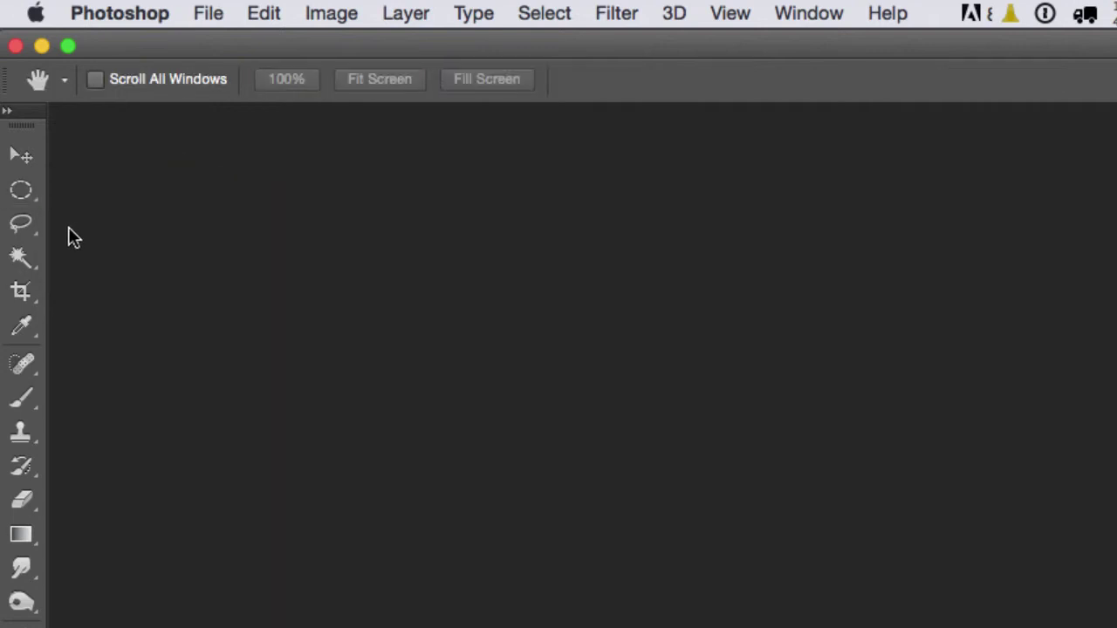
click(22, 189)
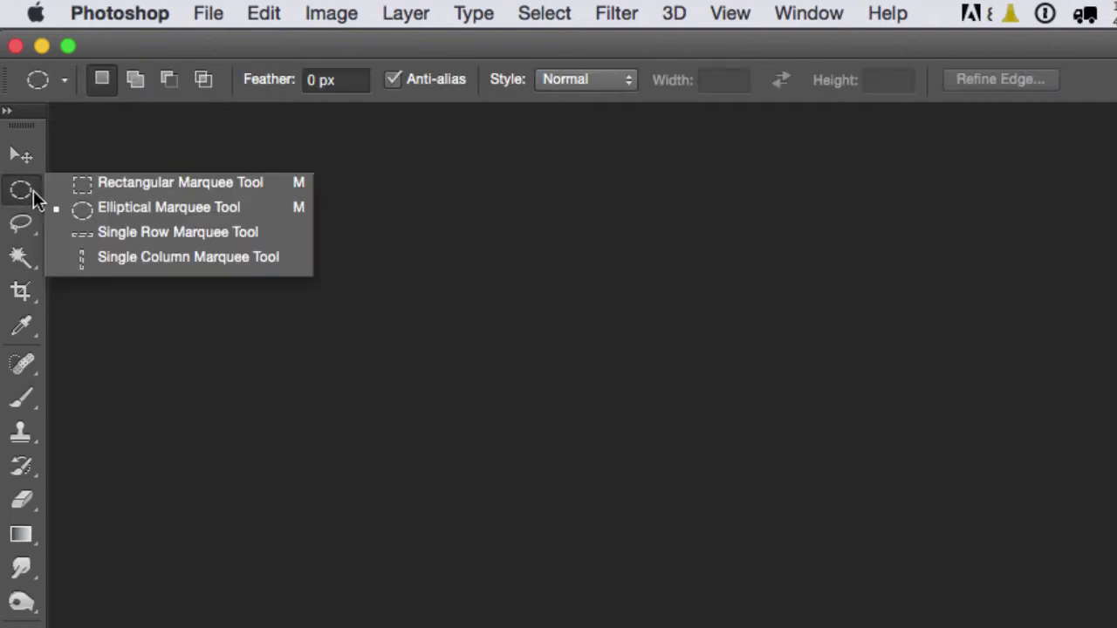
click(207, 158)
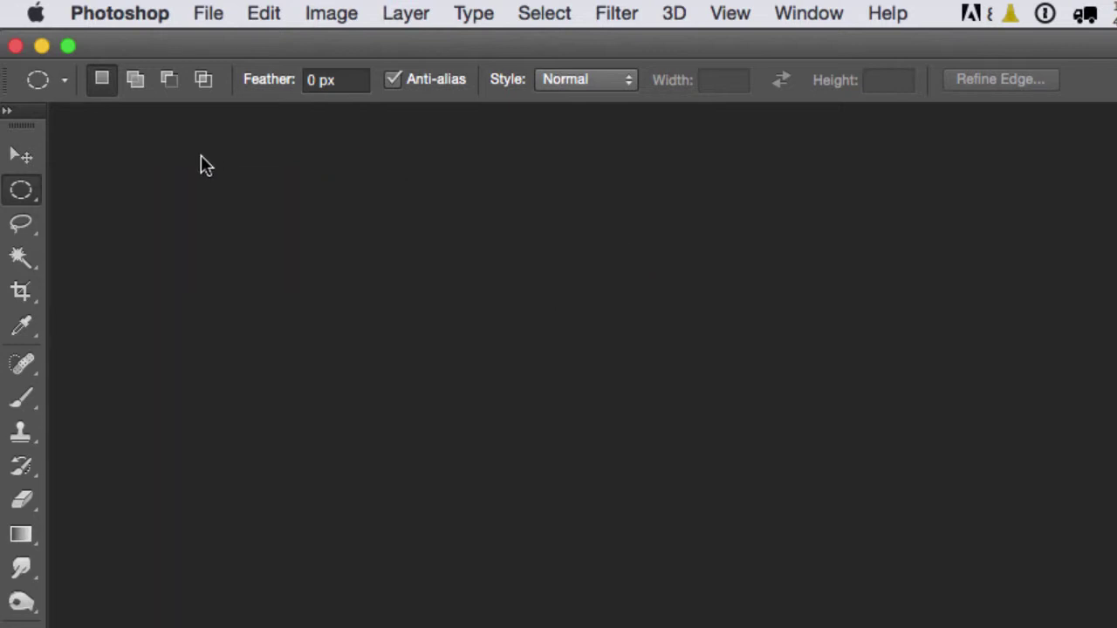
key(shift+m)
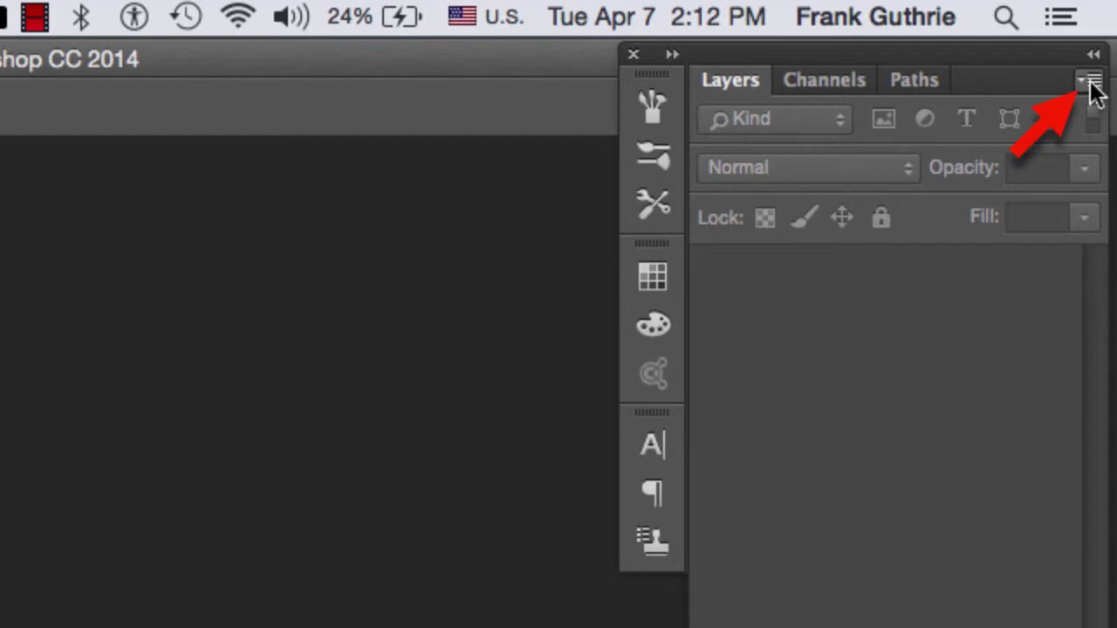
View the Layers and Actions panel menus, then bring the History panel to the front
click(1091, 81)
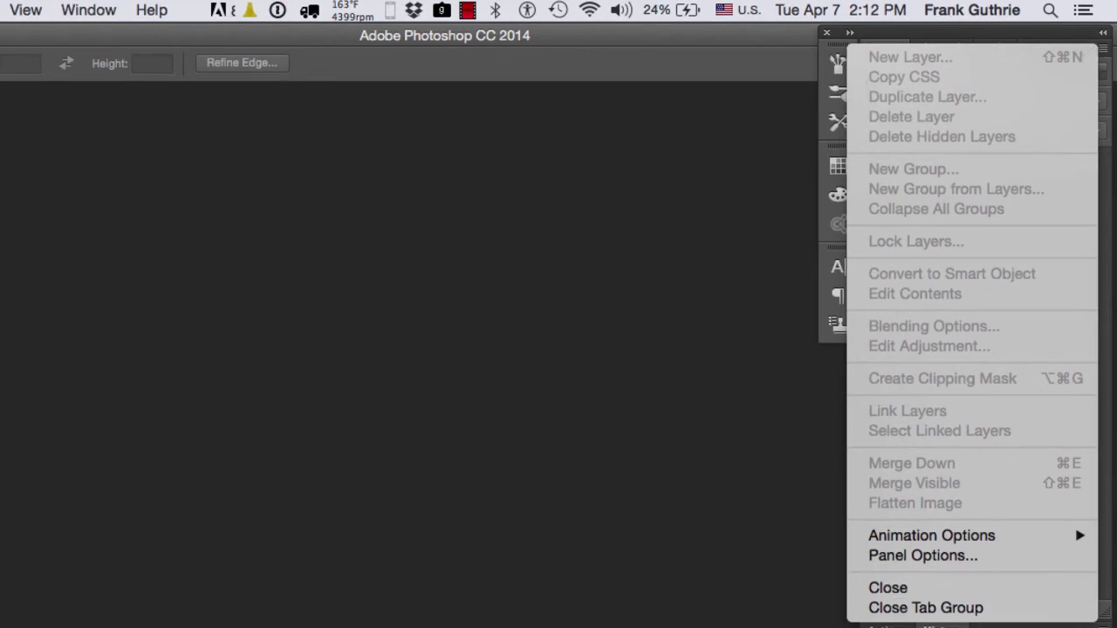
key(Escape)
click(890, 627)
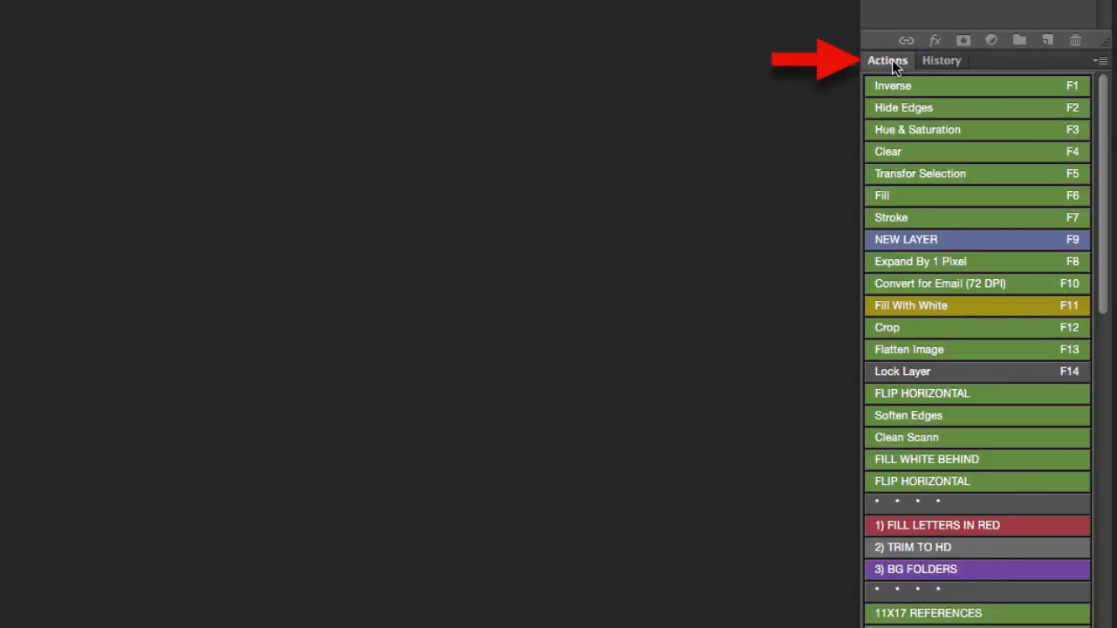
click(1101, 67)
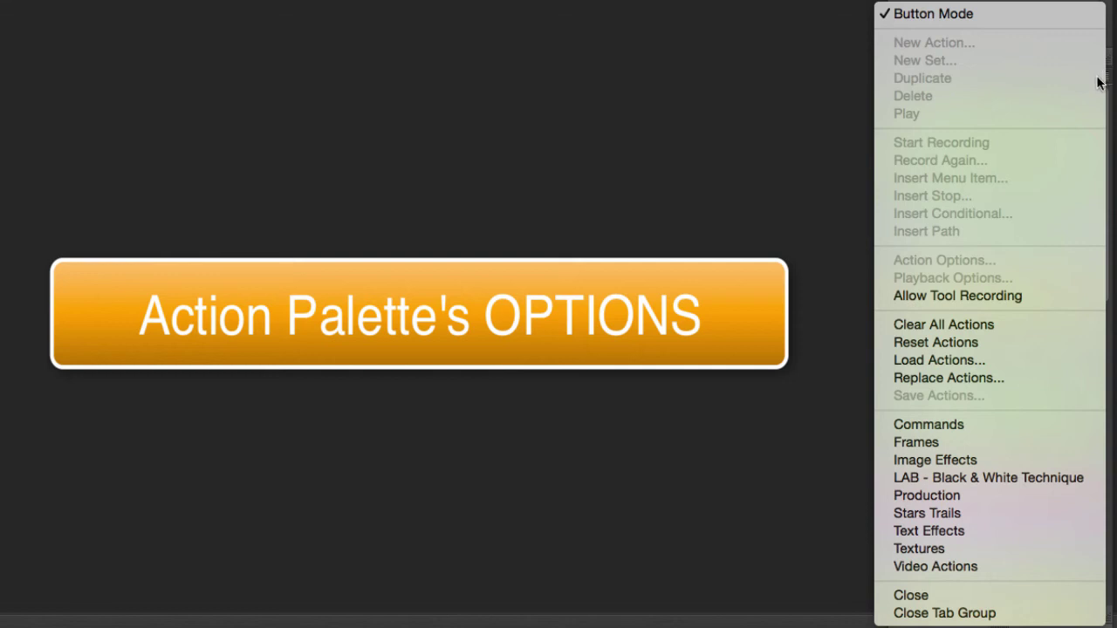
click(1101, 82)
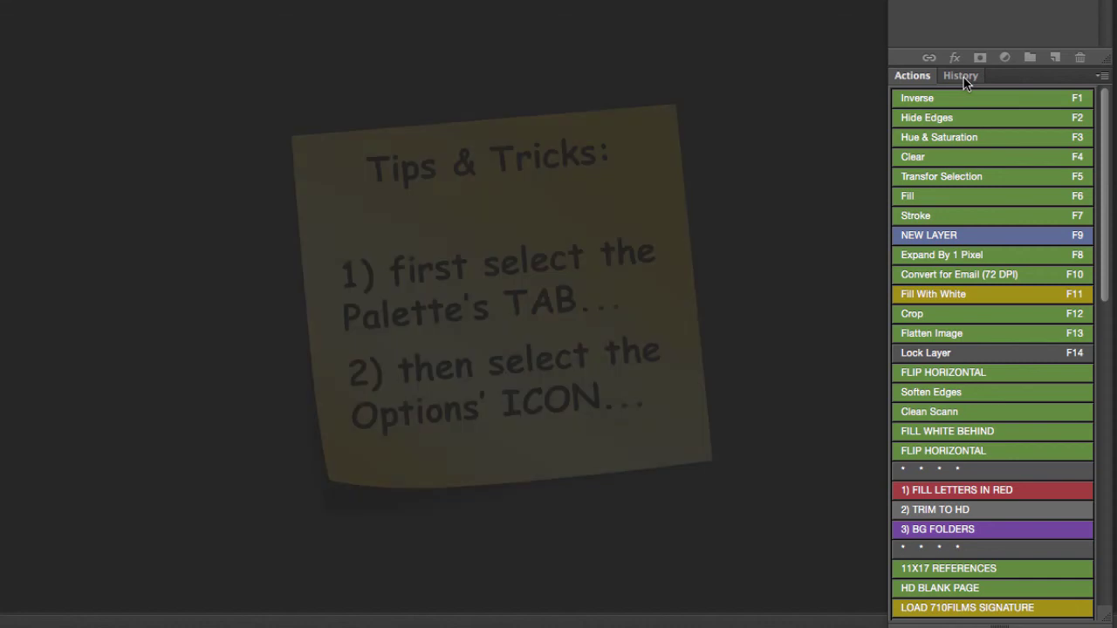
click(962, 77)
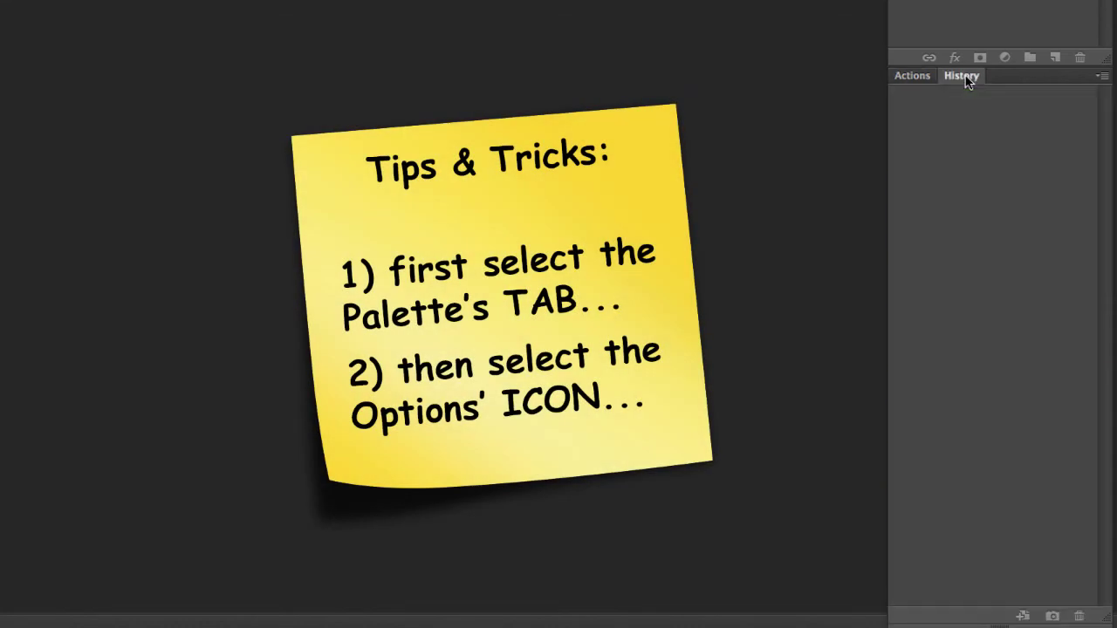